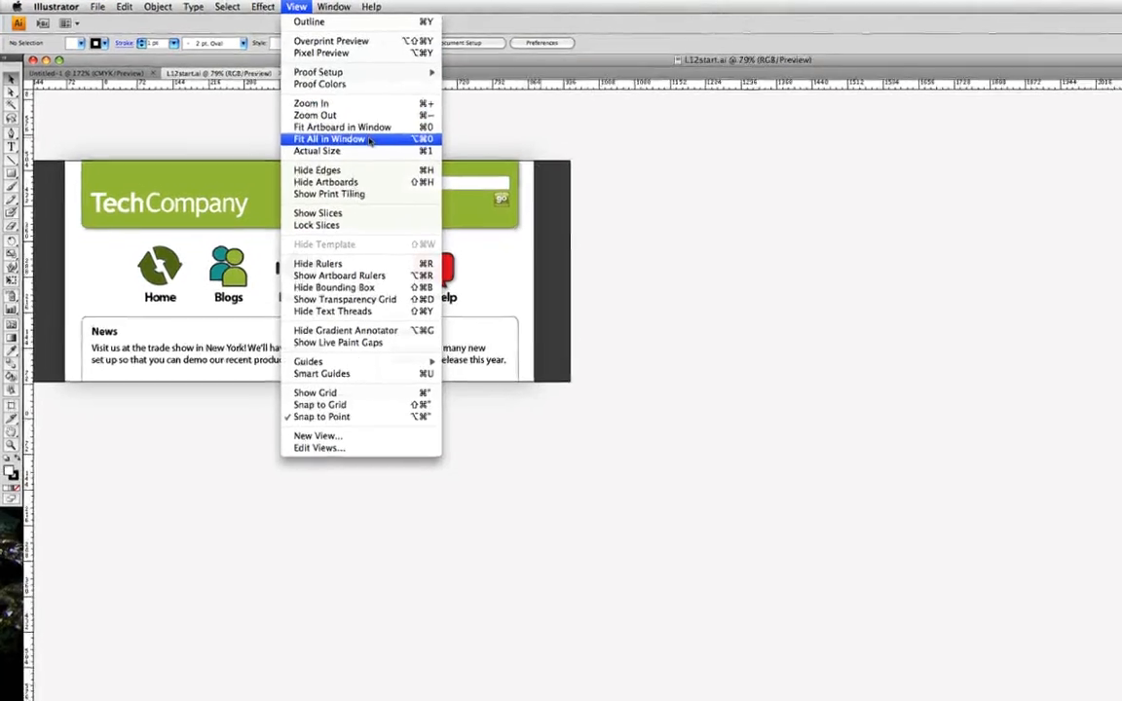
# Fit the artwork in the window and switch to the Like InDesign workspace.
pyautogui.click(361, 133)
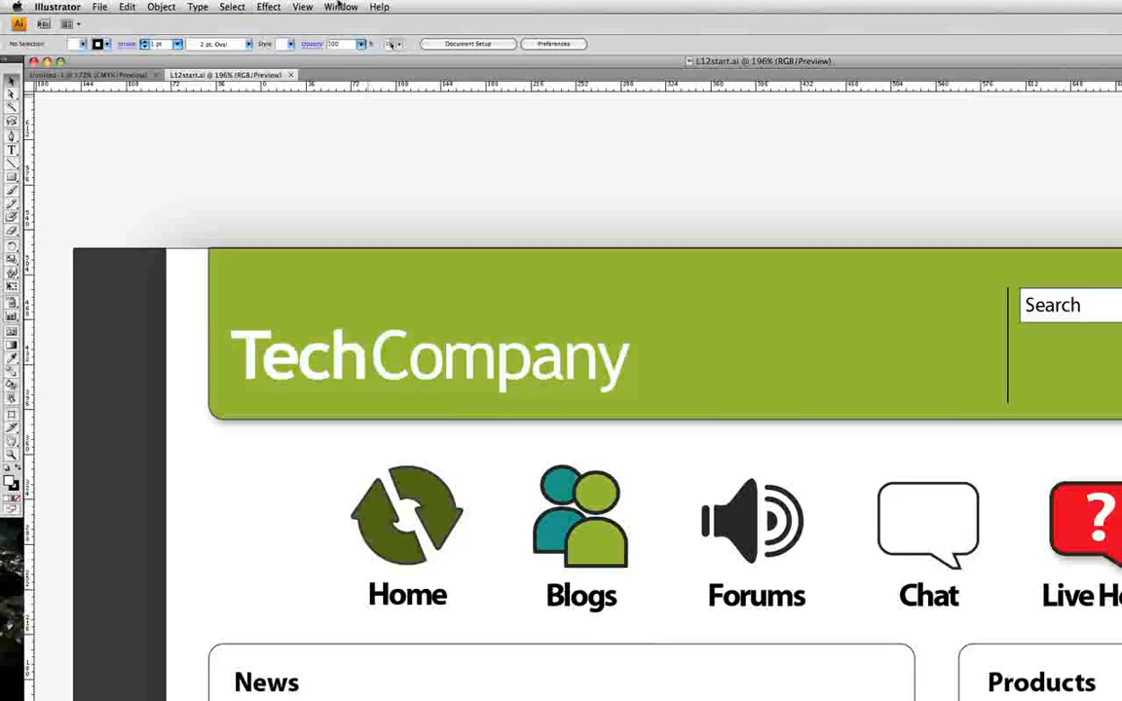
pyautogui.click(234, 5)
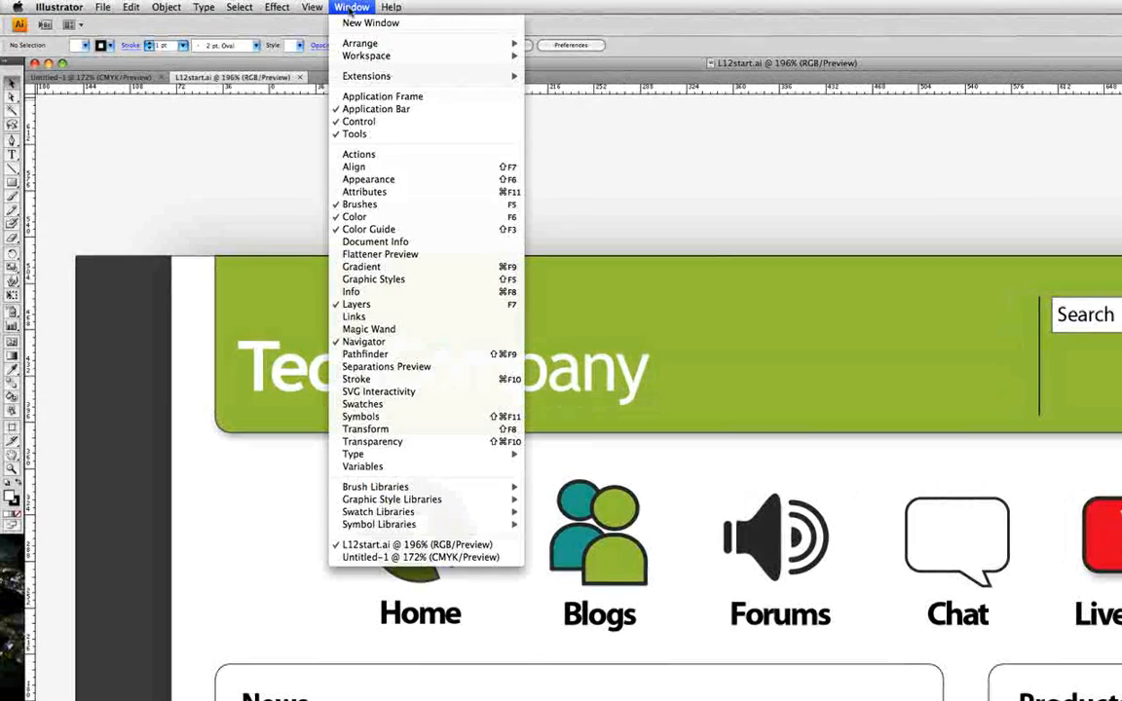
pyautogui.moveTo(370, 57)
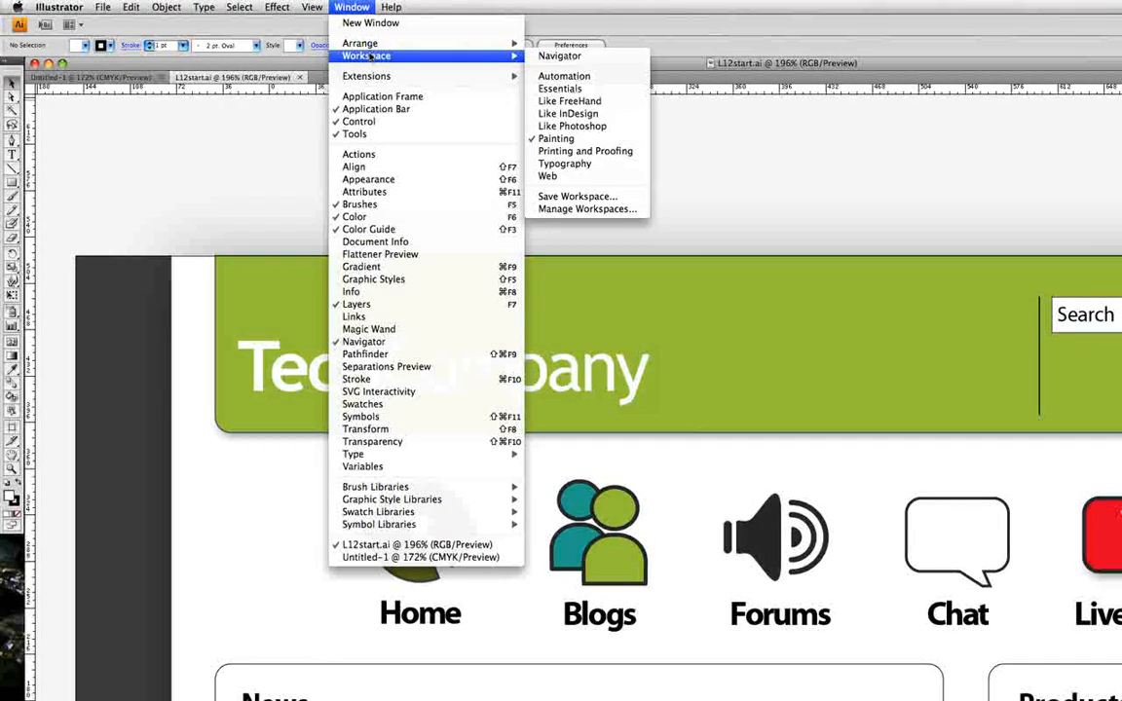
pyautogui.click(621, 115)
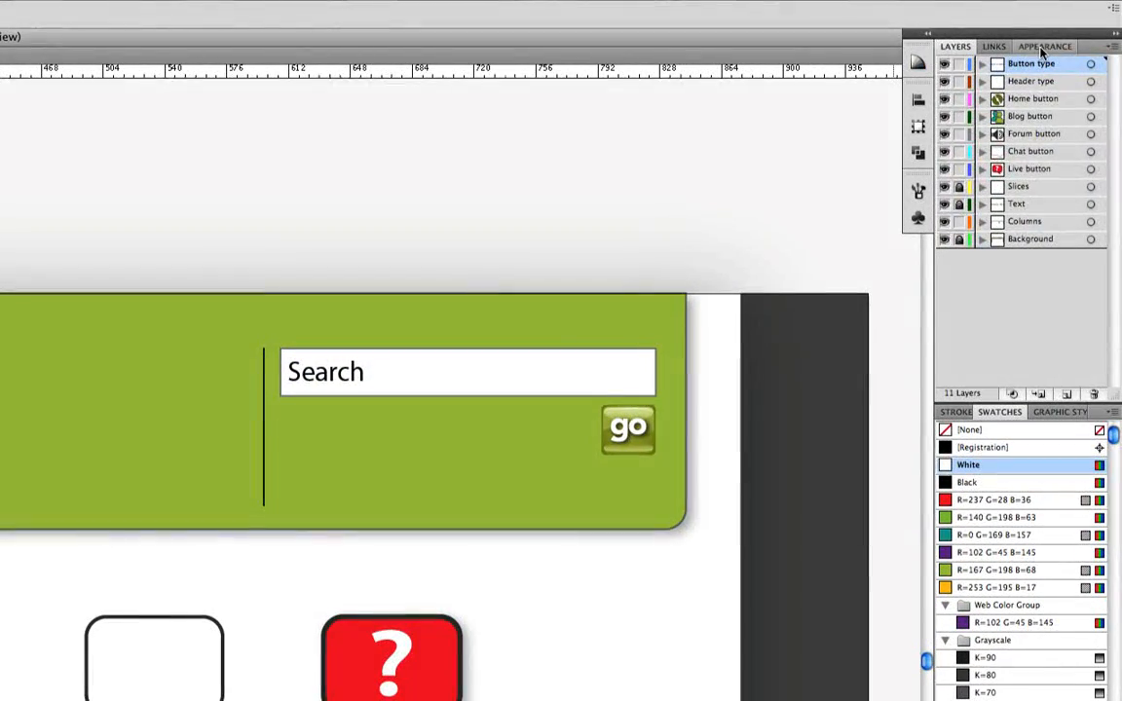
# Apply 50% opacity and the Multiply blending mode to only the stroke of the right-hand arrow in the Home icon.
pyautogui.click(1044, 47)
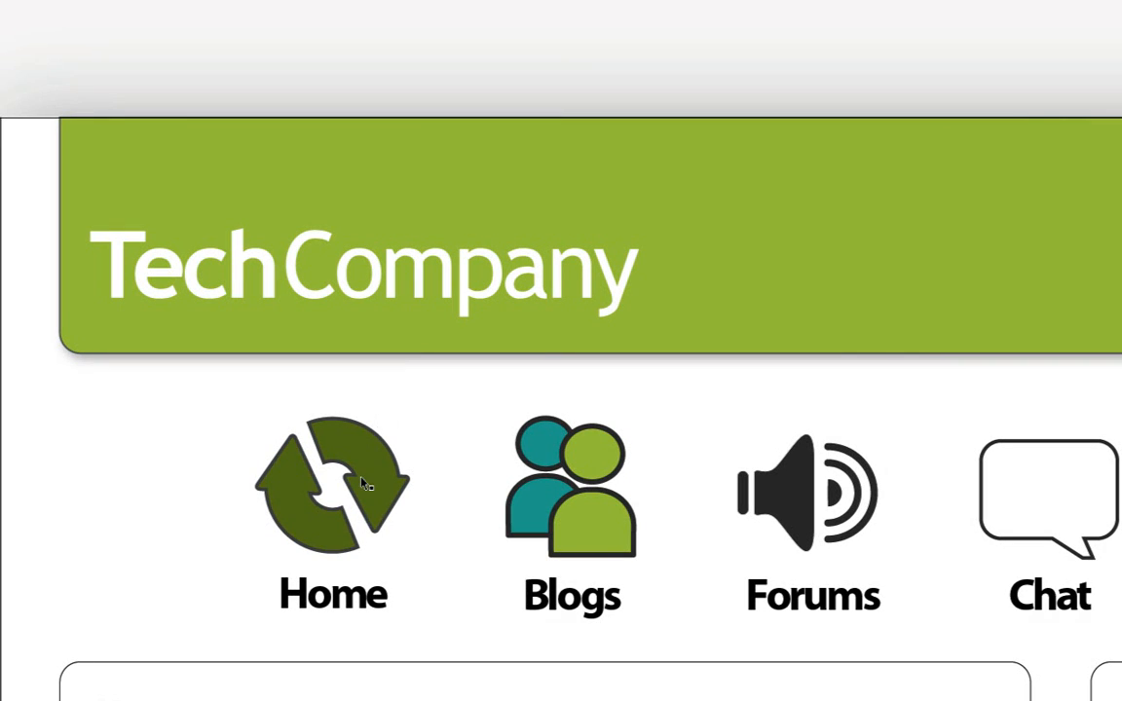
pyautogui.click(375, 474)
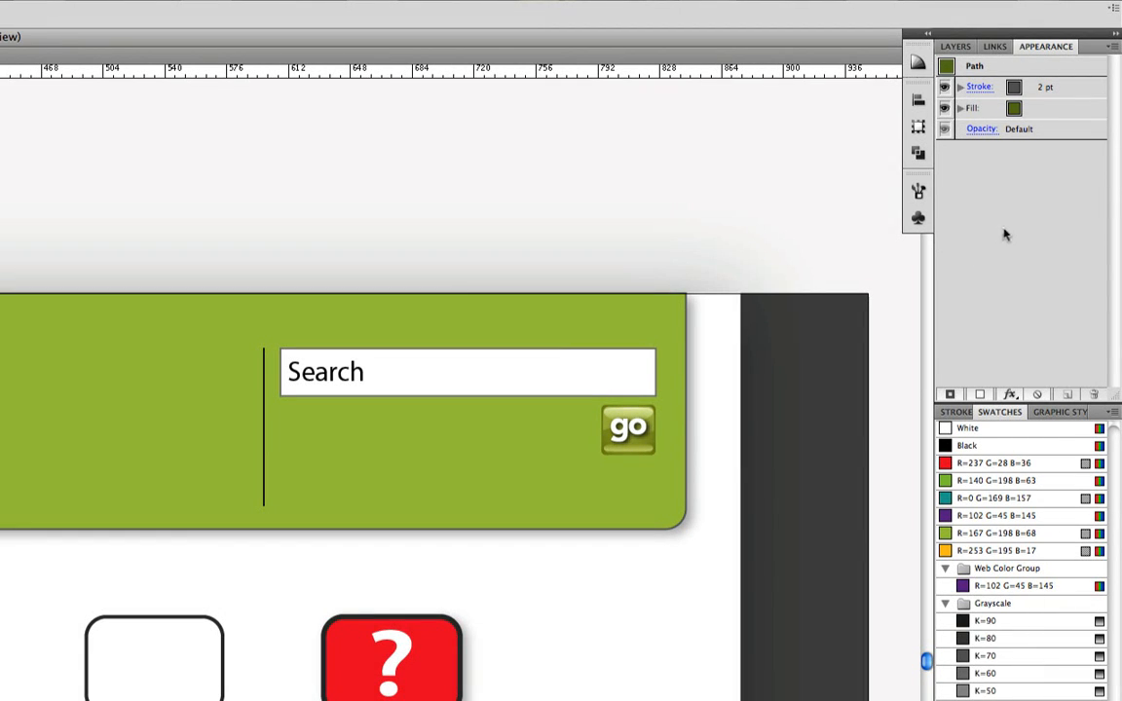
pyautogui.click(1104, 89)
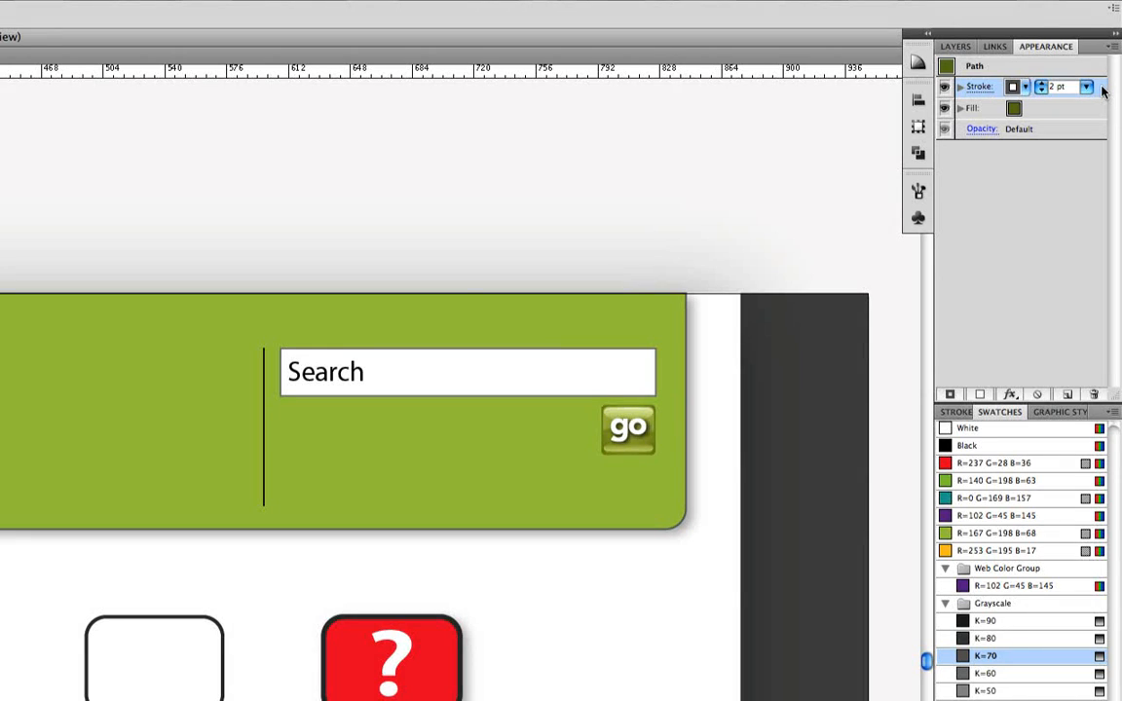
pyautogui.click(961, 88)
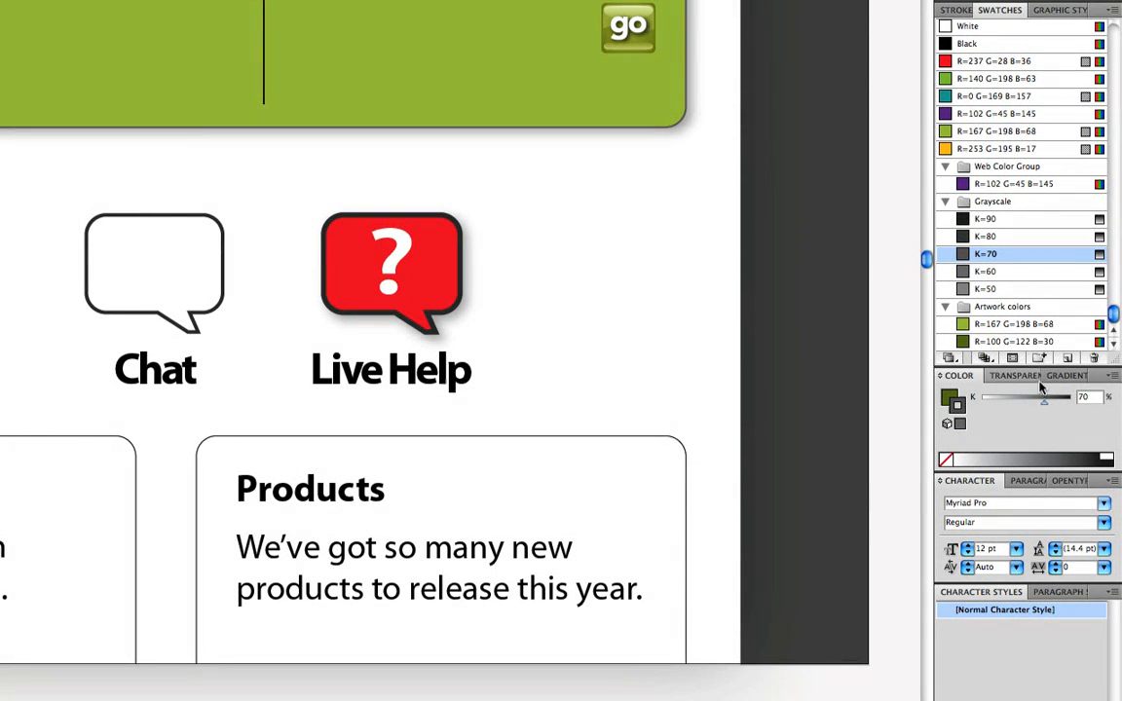
pyautogui.click(1015, 376)
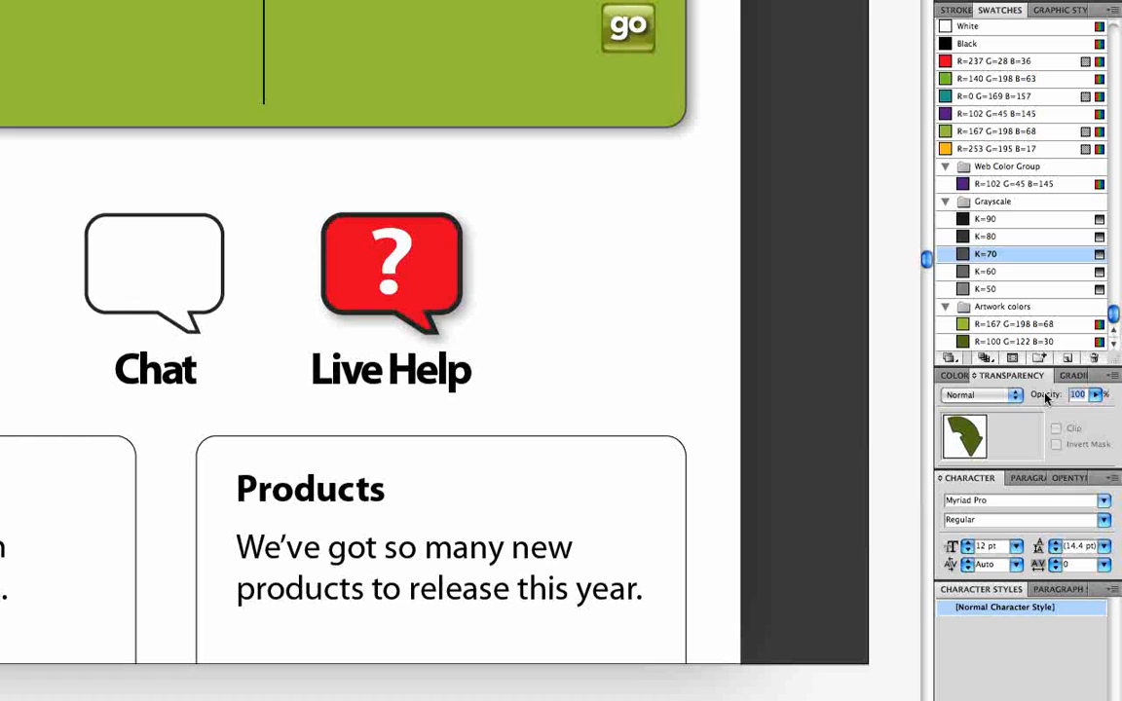
pyautogui.click(1045, 396)
pyautogui.write('50')
pyautogui.press('Return')
pyautogui.click(981, 395)
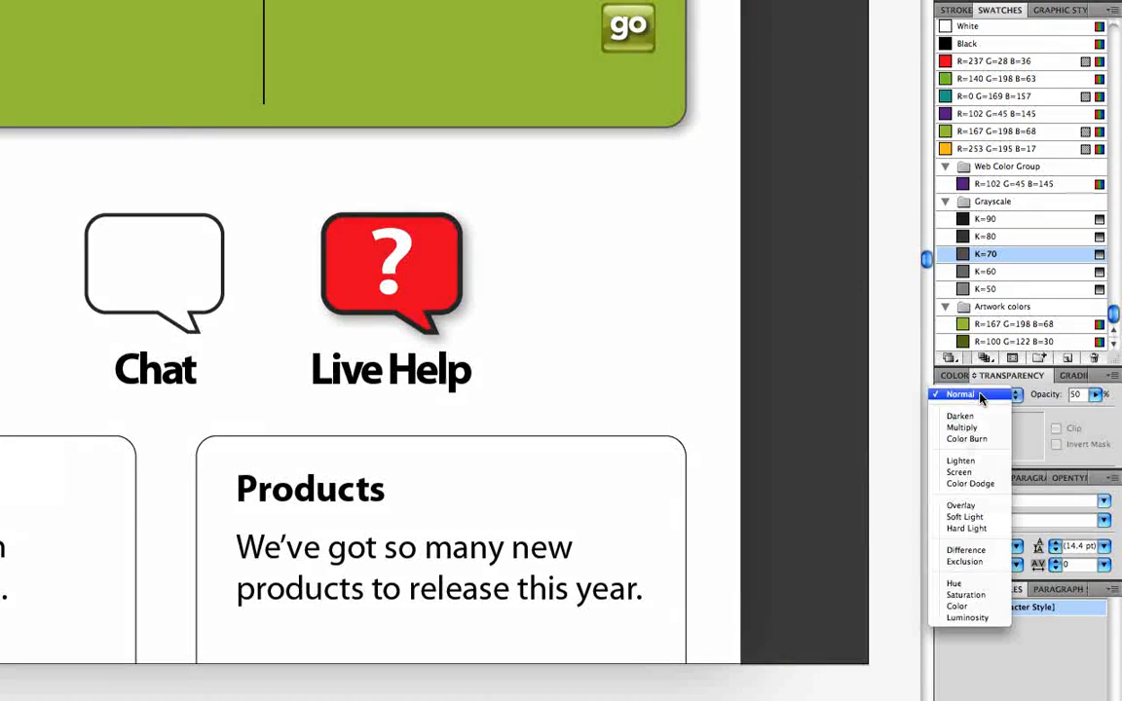
pyautogui.click(978, 428)
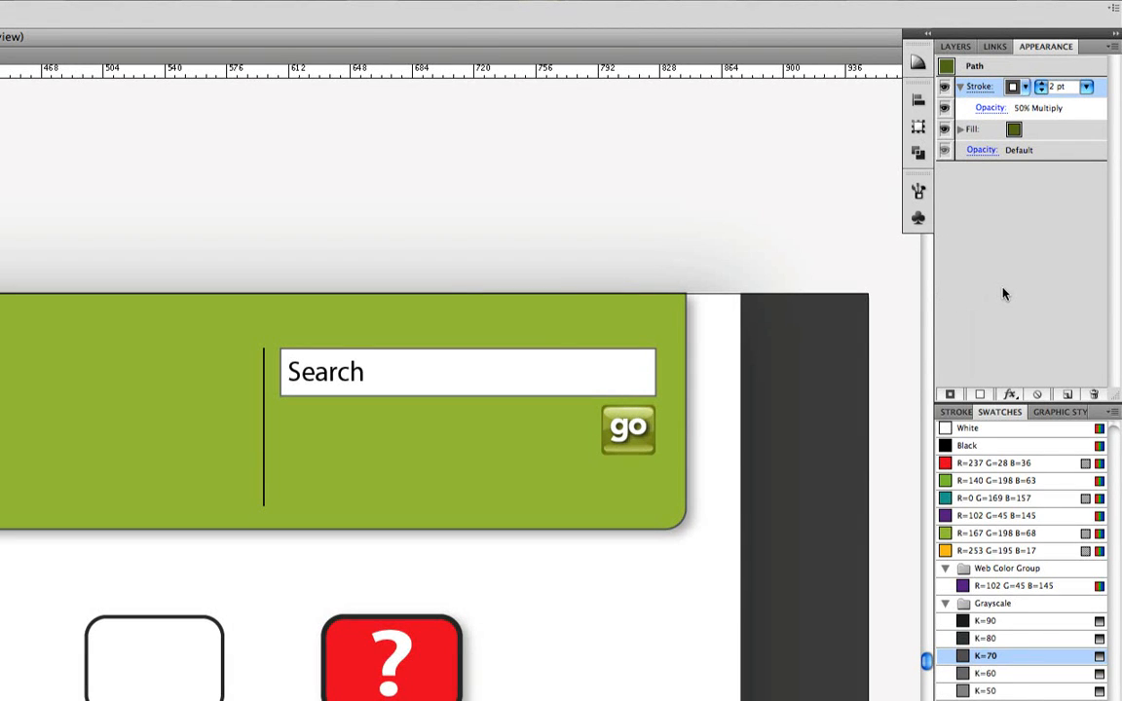
# Change the arrow stroke's opacity to 70% and set its weight to 4 pt.
pyautogui.click(987, 109)
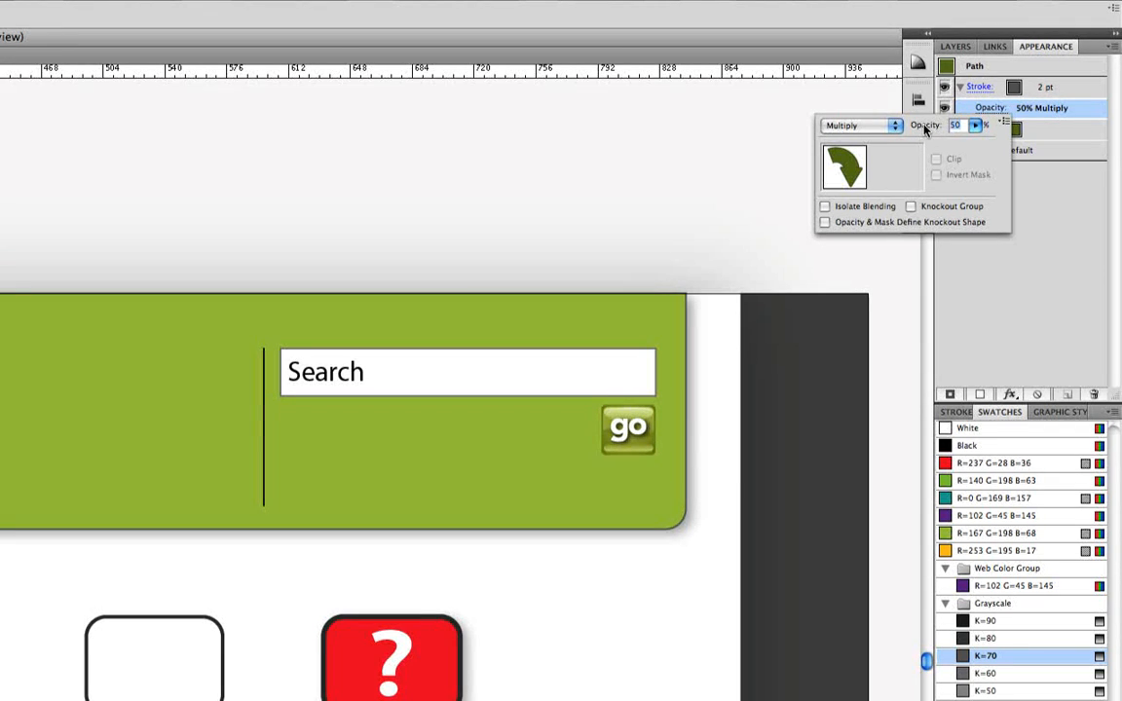
pyautogui.write('70')
pyautogui.press('Return')
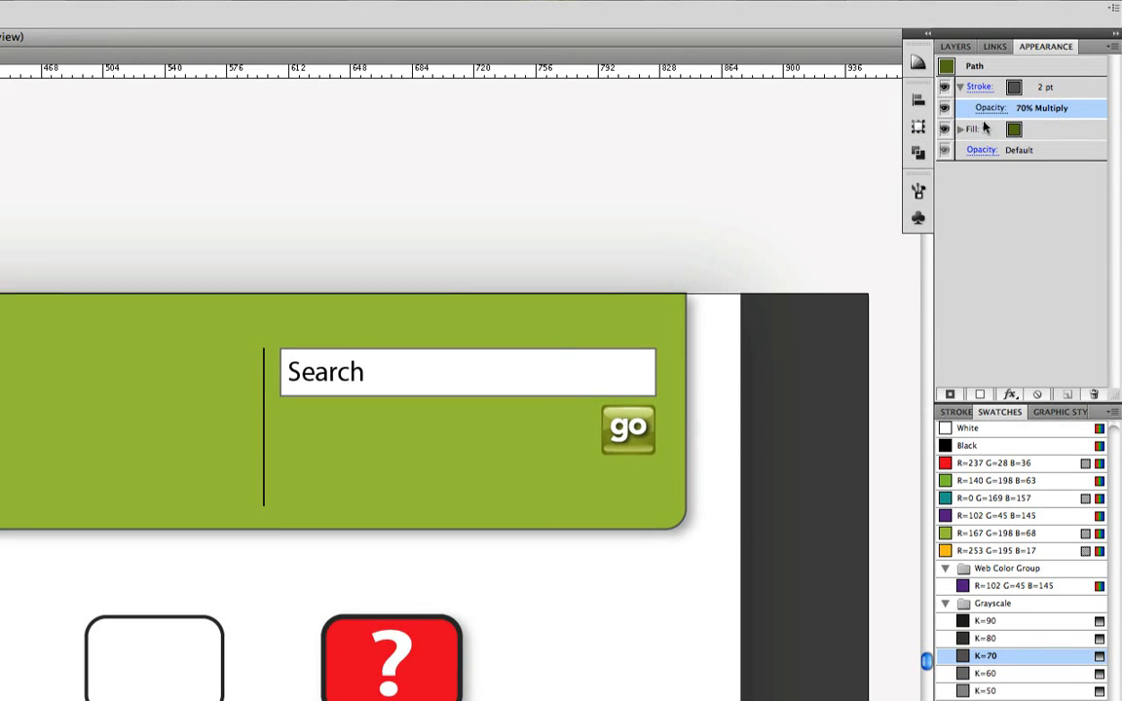
pyautogui.click(1104, 88)
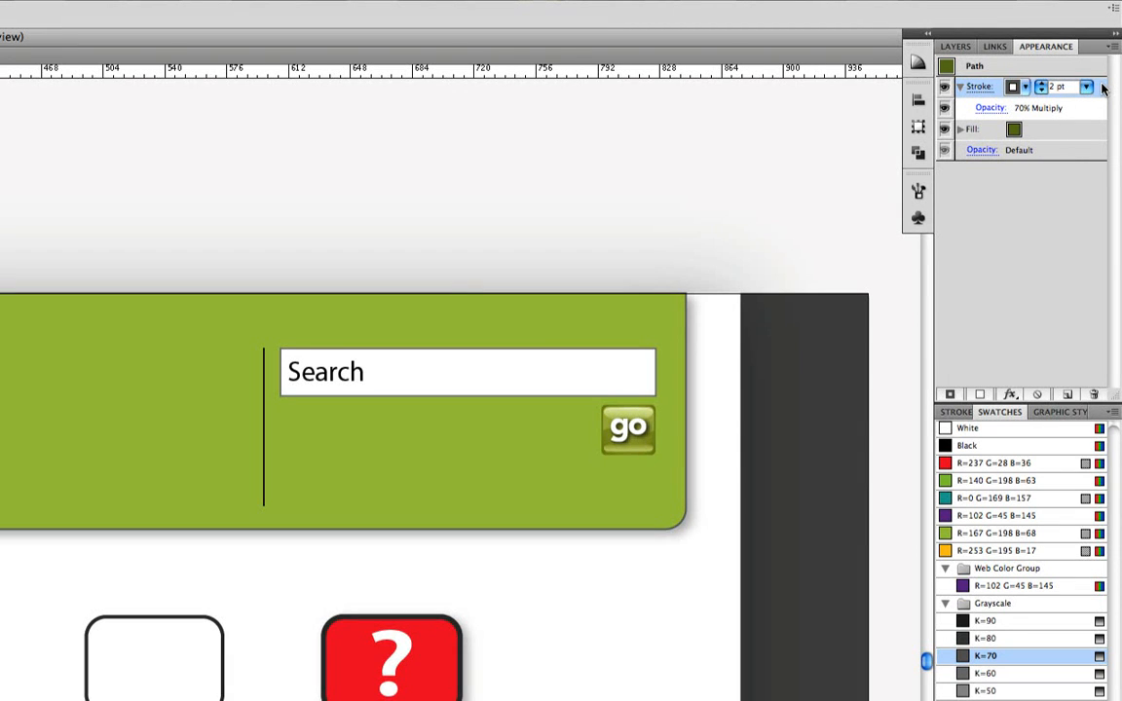
pyautogui.click(1086, 88)
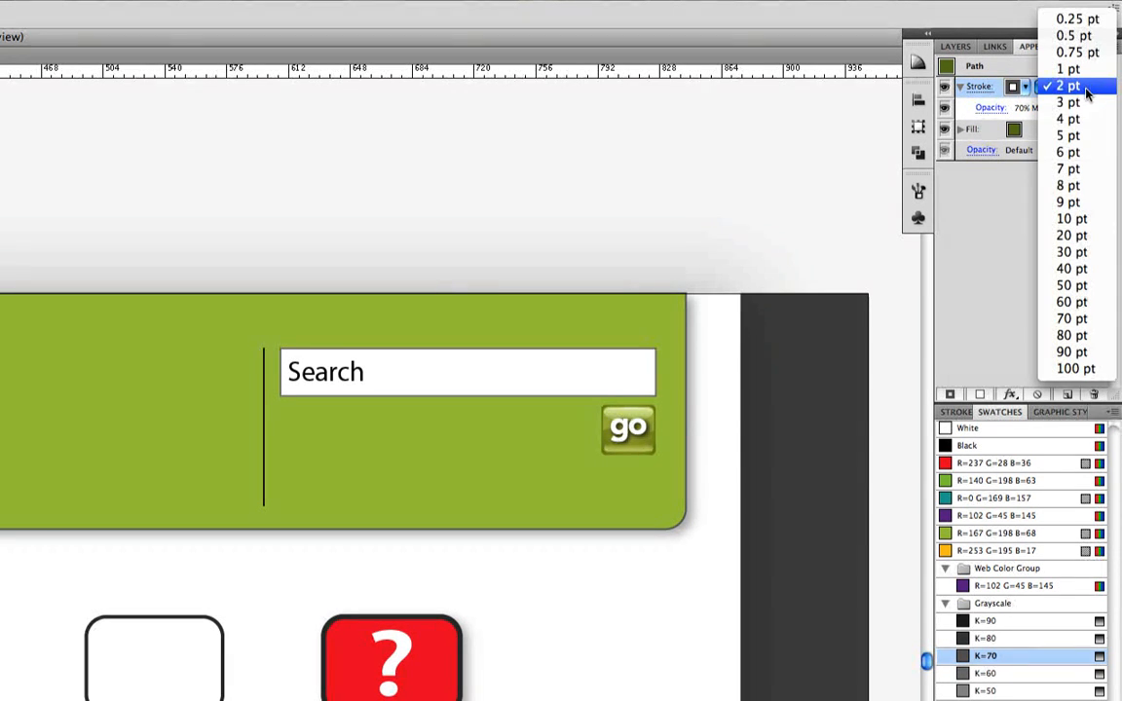
pyautogui.click(1072, 120)
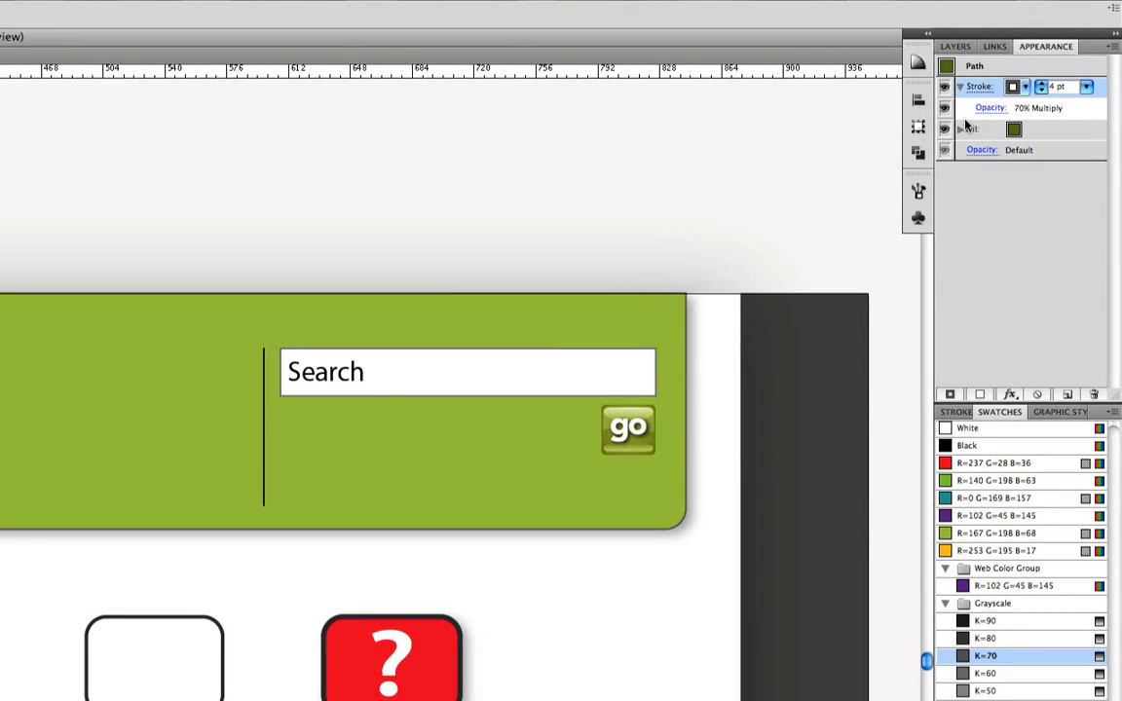
# Move the arrow's fill above its stroke in the appearance stacking order.
pyautogui.click(961, 88)
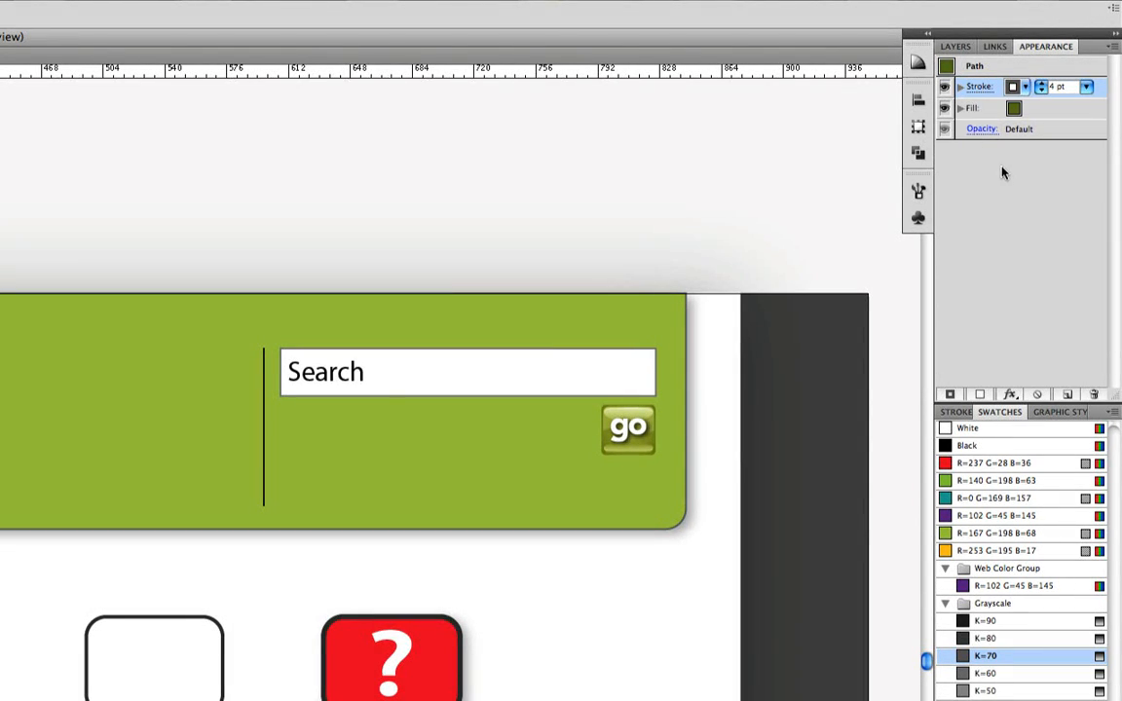
pyautogui.click(1048, 115)
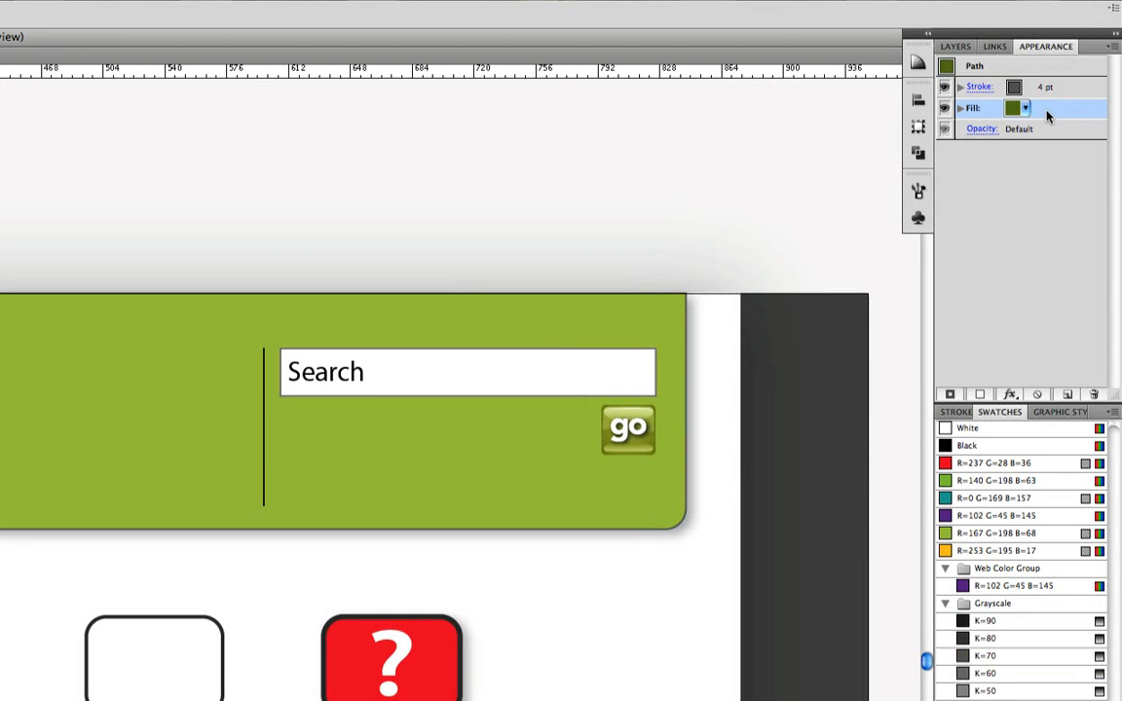
pyautogui.moveTo(1048, 115); pyautogui.dragTo(1043, 86)
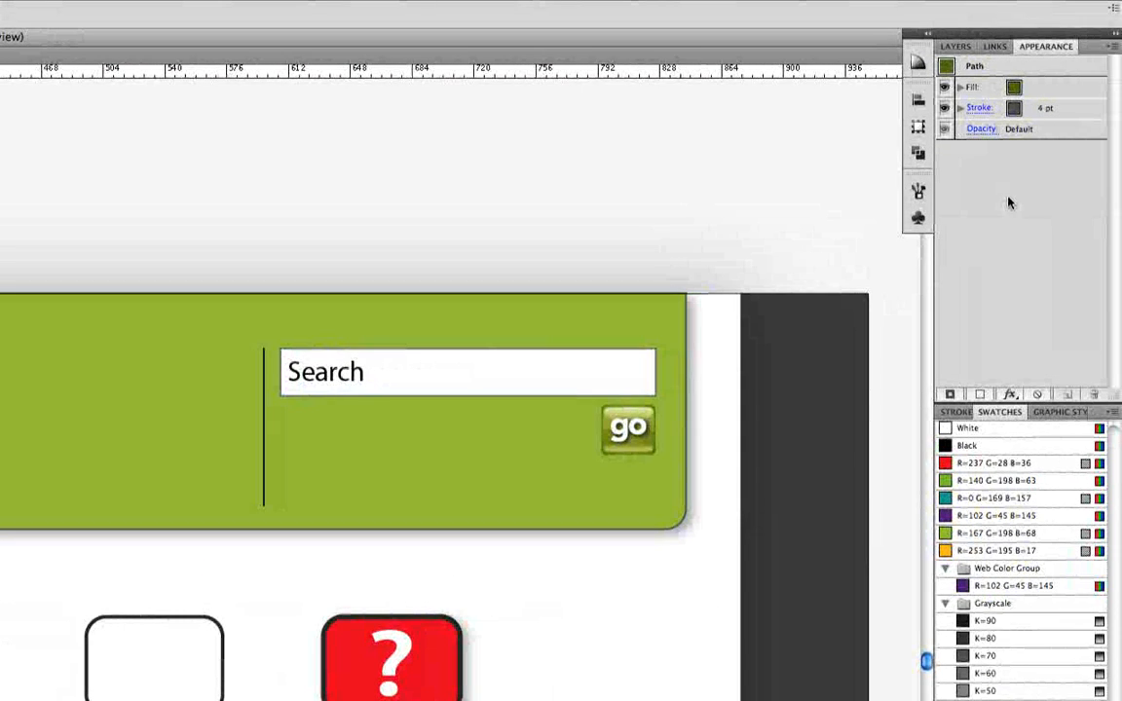
# Add a second stroke to the arrow and set its weight to 2 pt.
pyautogui.click(949, 396)
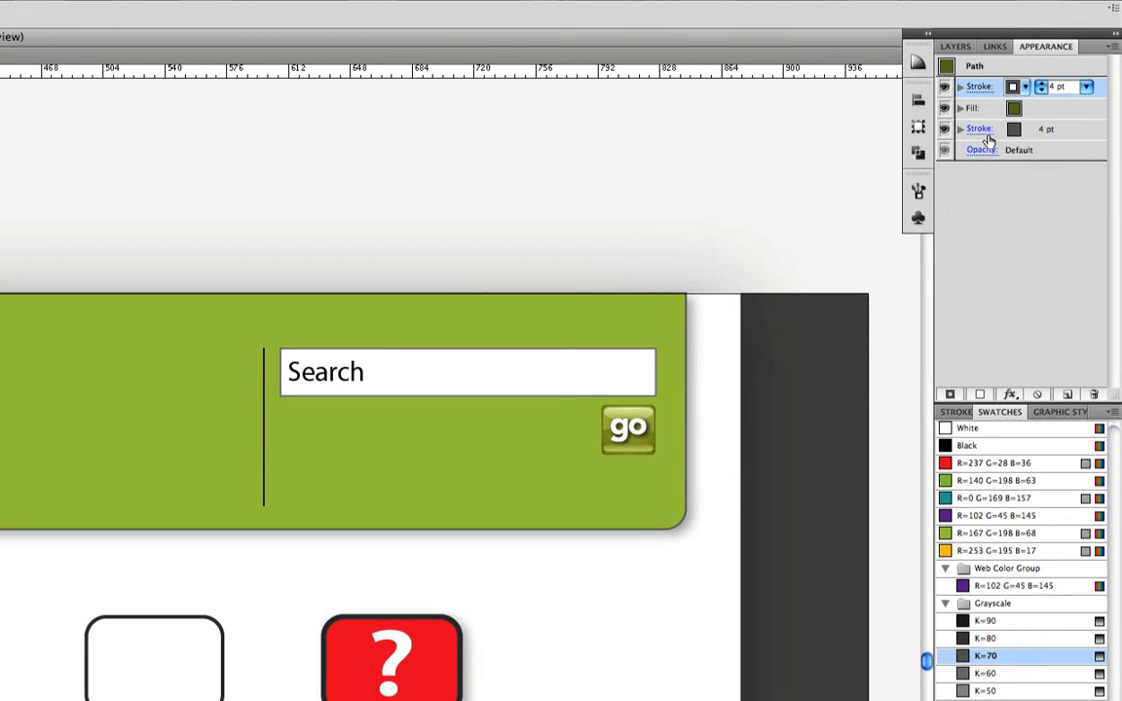
pyautogui.click(961, 88)
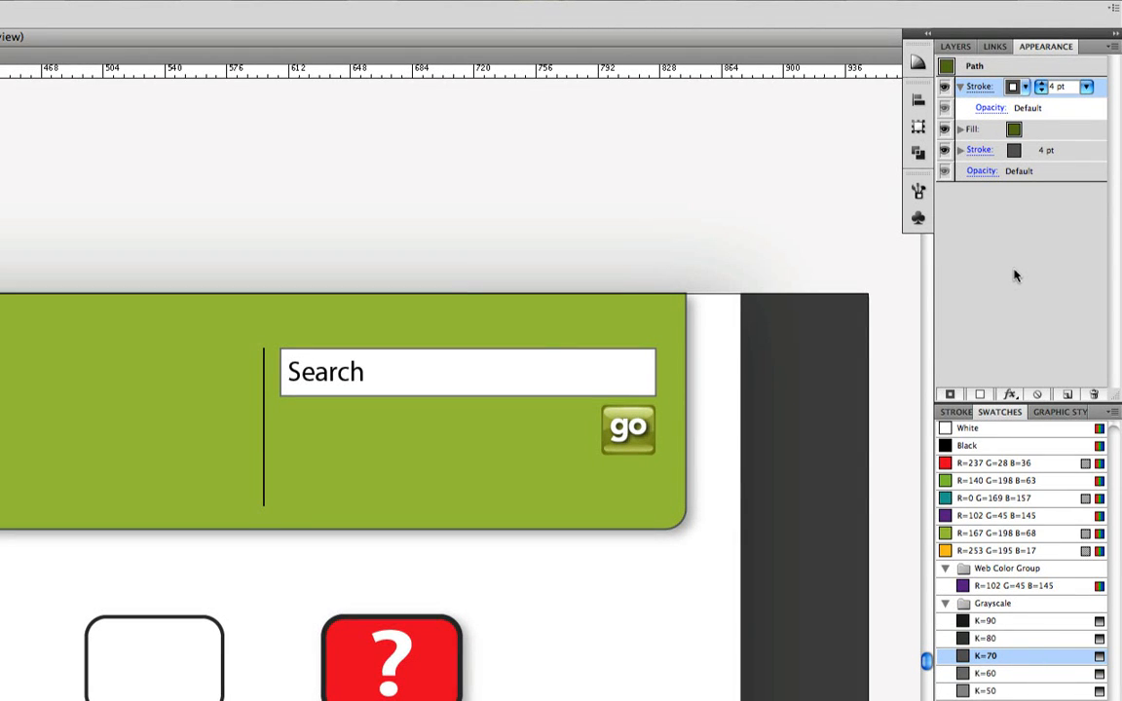
pyautogui.click(1086, 88)
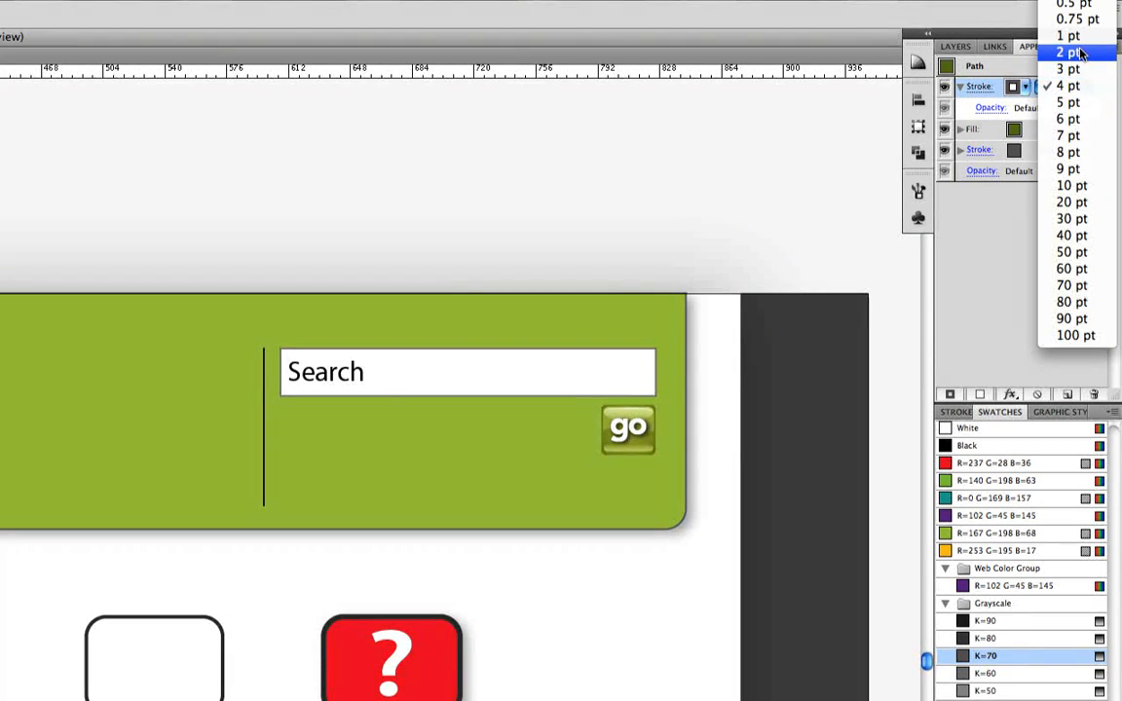
pyautogui.click(1069, 52)
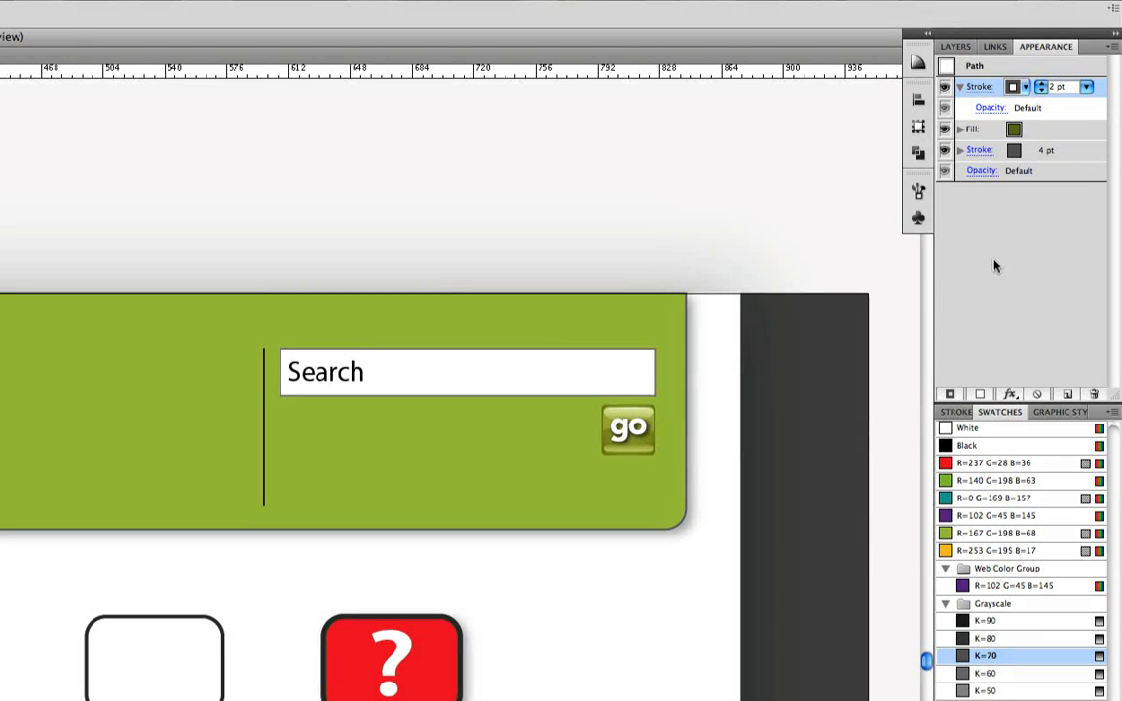
# Apply an Offset Path effect to the 2 pt stroke with an offset of 3 px.
pyautogui.click(1009, 395)
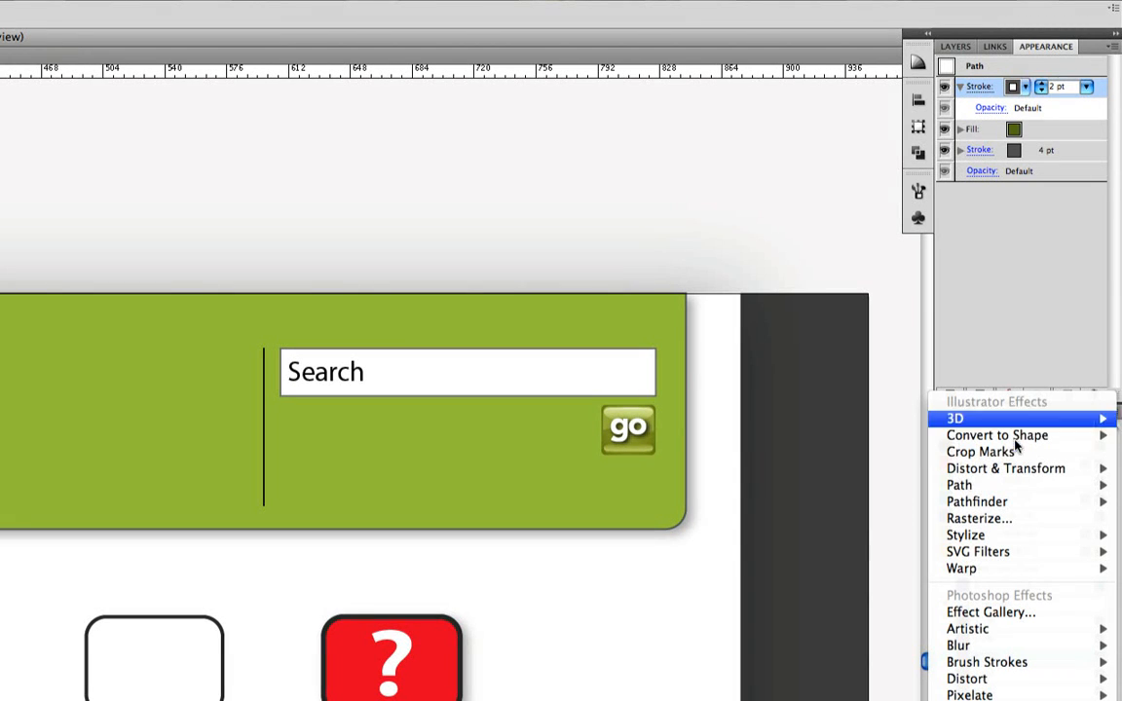
pyautogui.moveTo(1020, 487)
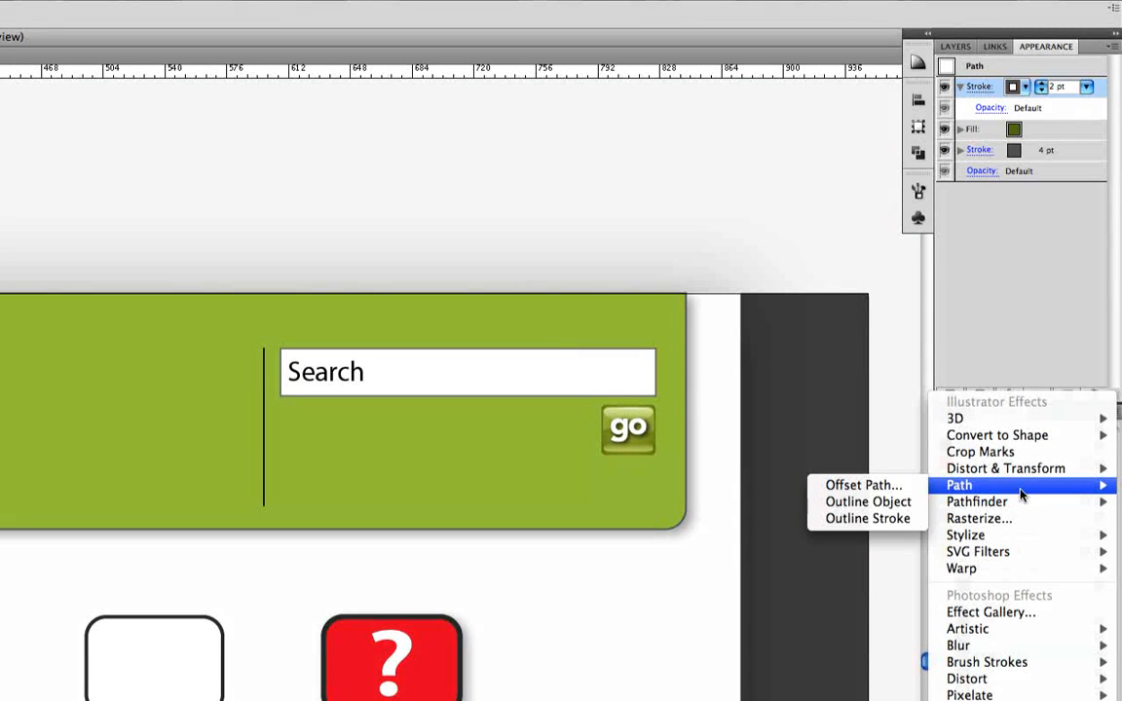
pyautogui.click(877, 485)
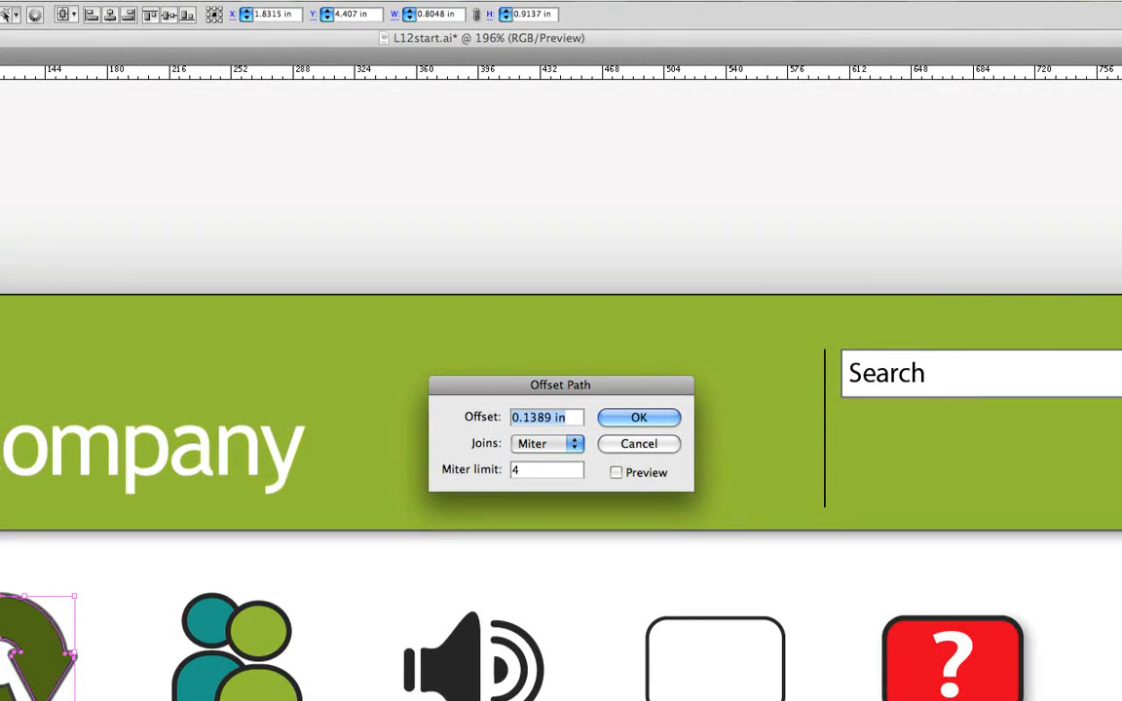
pyautogui.write('3px')
pyautogui.press('Tab')
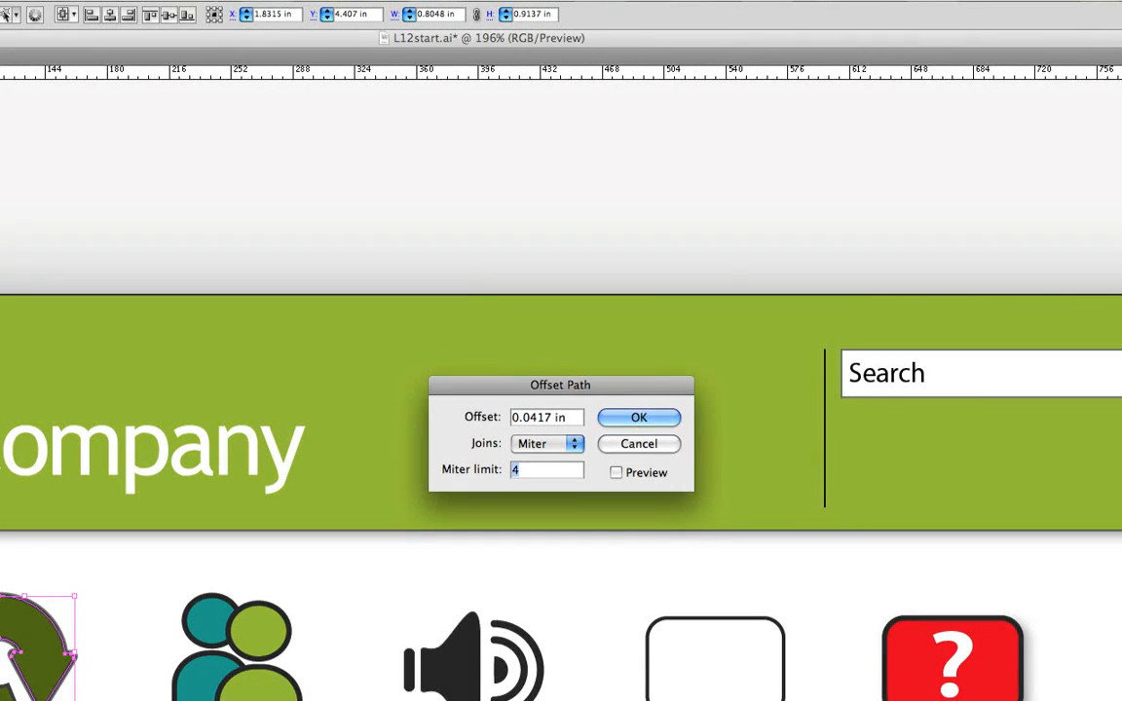
pyautogui.click(652, 419)
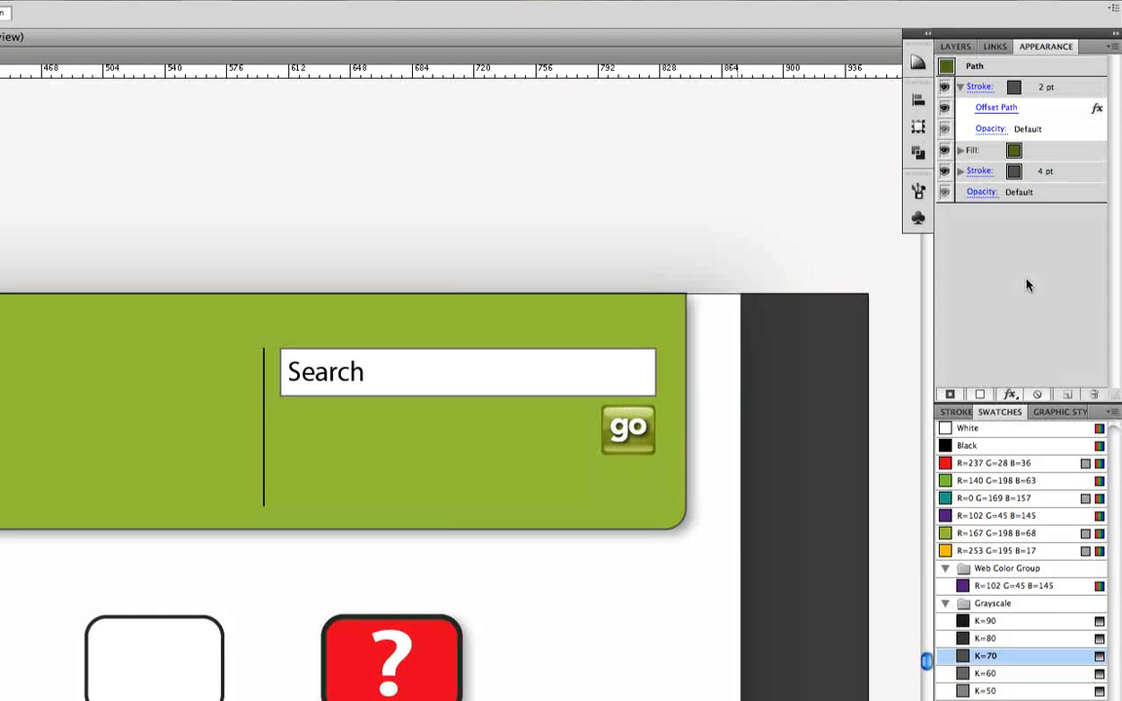
# Move the 4 pt stroke to the top of the arrow's appearance stacking order and deselect the arrow.
pyautogui.click(1091, 172)
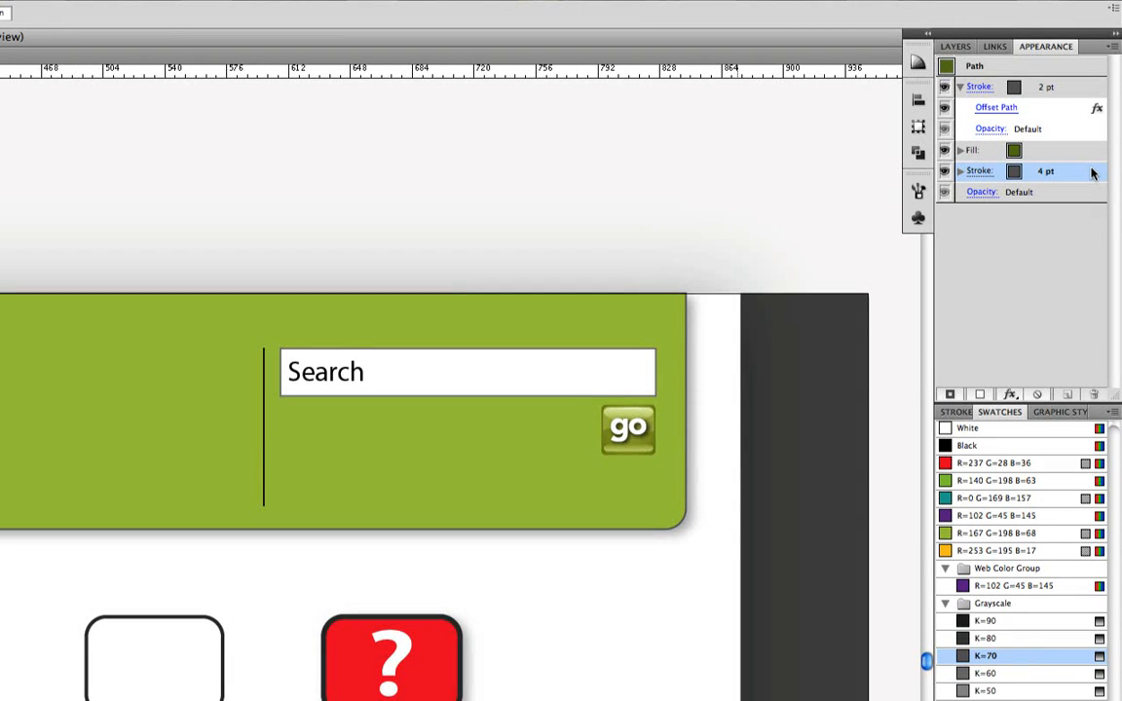
pyautogui.moveTo(1091, 172); pyautogui.dragTo(1089, 88)
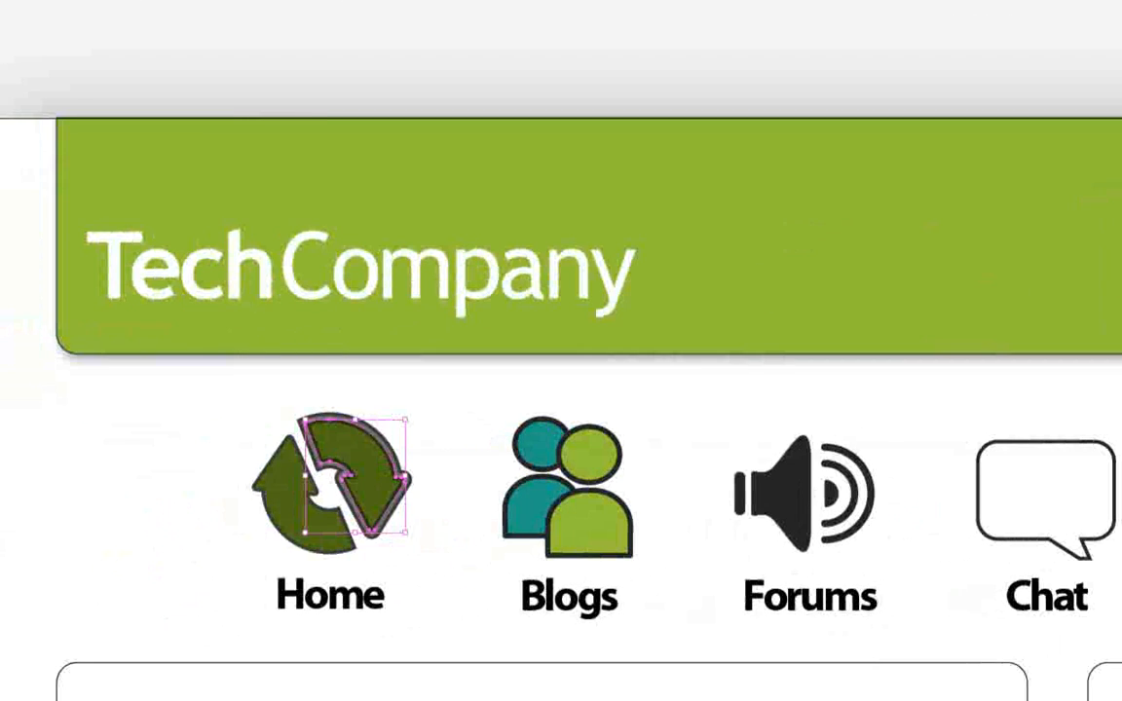
pyautogui.click(443, 420)
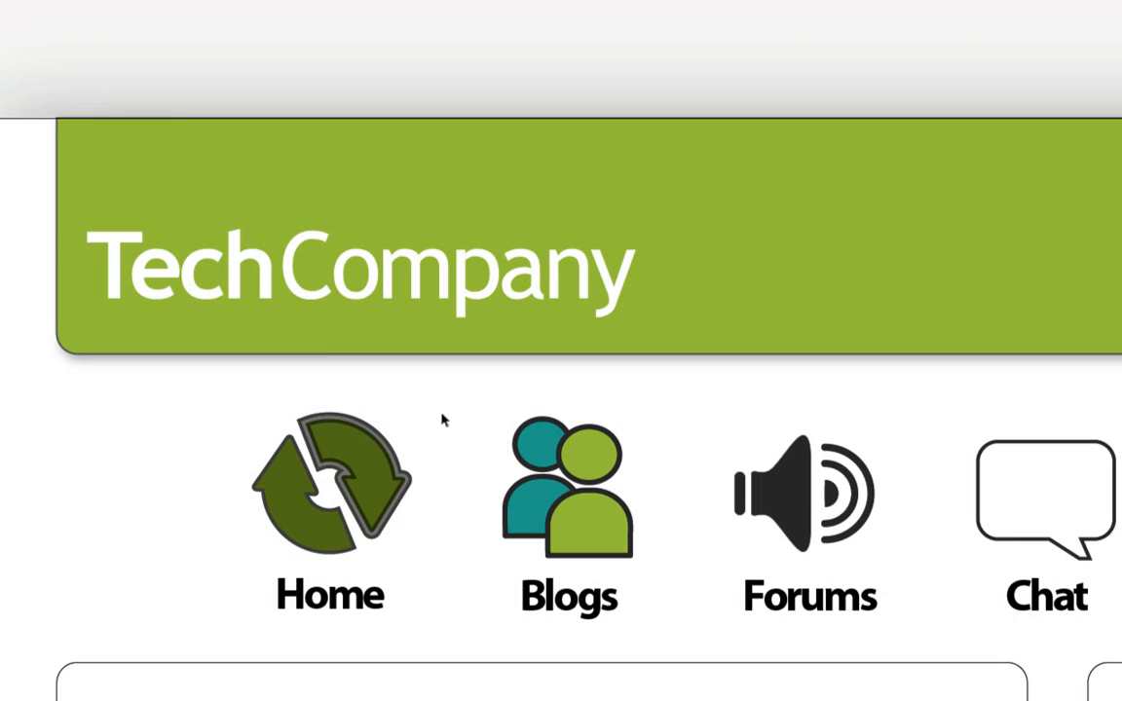